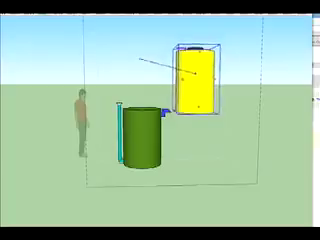
Place the yellow gas-holder barrel beside the green tank and orbit to view the tank tops
click(201, 132)
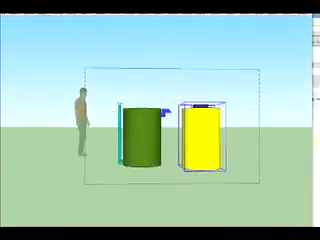
middle_drag(160, 110, 160, 170)
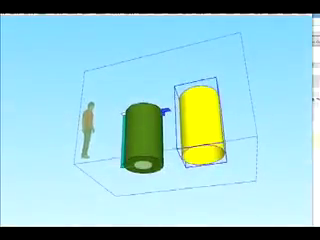